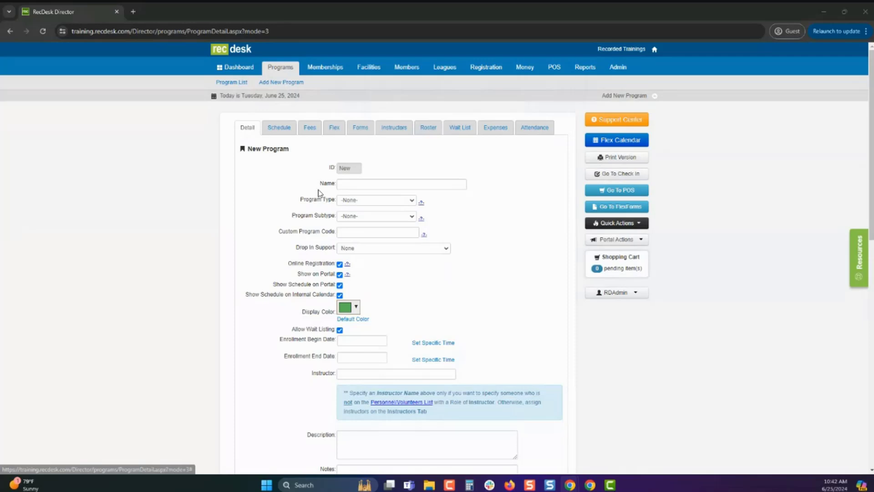
# Enter 'Summer Camp Grades K-5' as the program name and 'Week 1' as the custom program code.
pyautogui.scroll(-1, 360, 135)
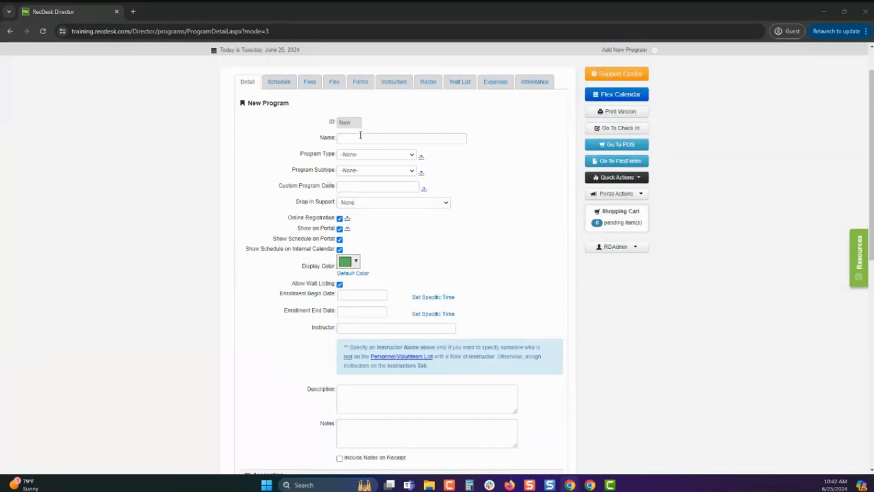
pyautogui.click(362, 136)
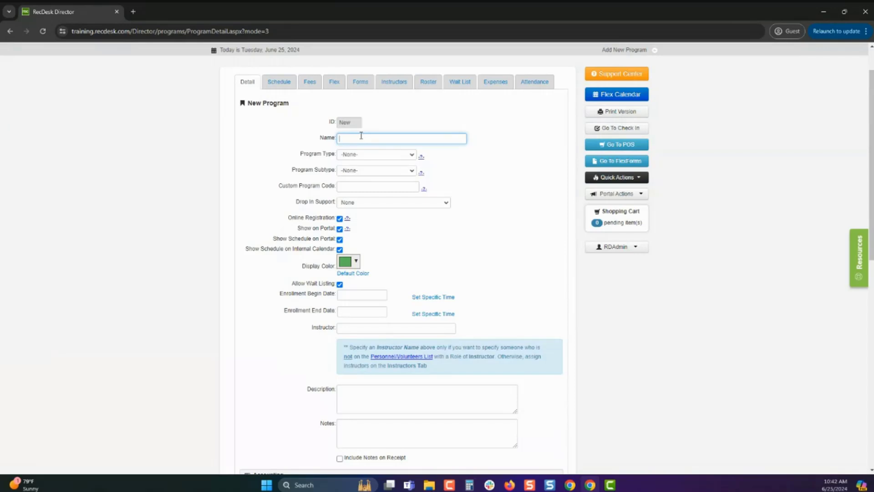
pyautogui.write('Summer Camp')
pyautogui.write('Grades K-5')
pyautogui.click(375, 188)
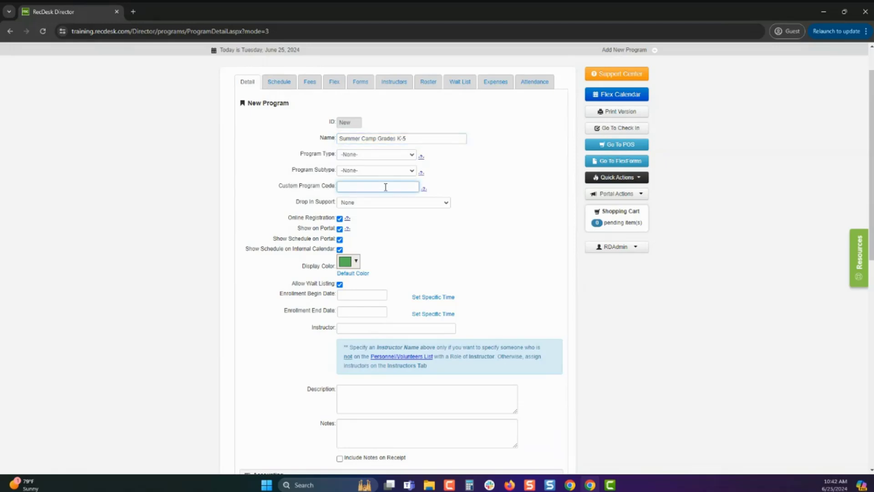
pyautogui.write('Week 1')
# Set Program Type to Youth and keep Program Subtype at -None-.
pyautogui.click(372, 157)
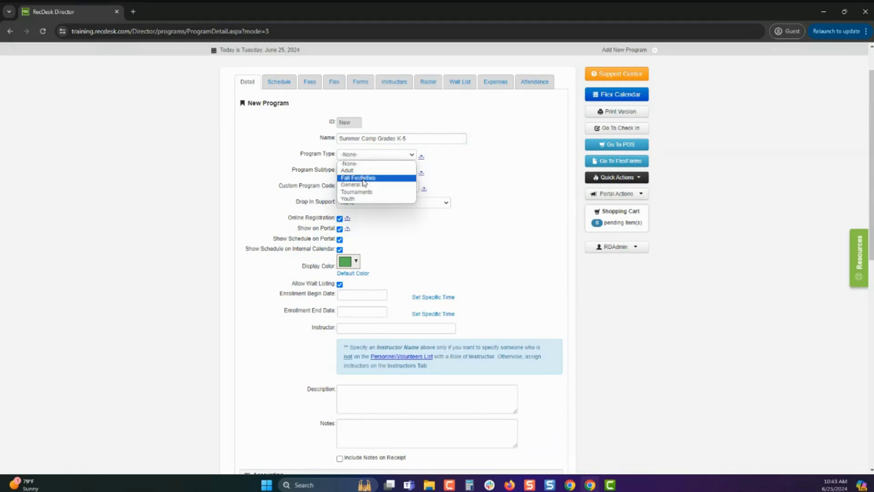
pyautogui.click(361, 198)
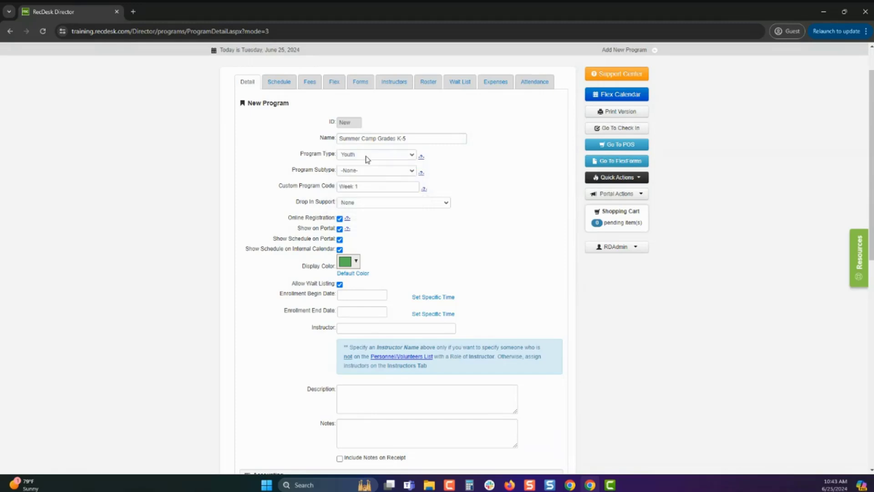
pyautogui.click(359, 175)
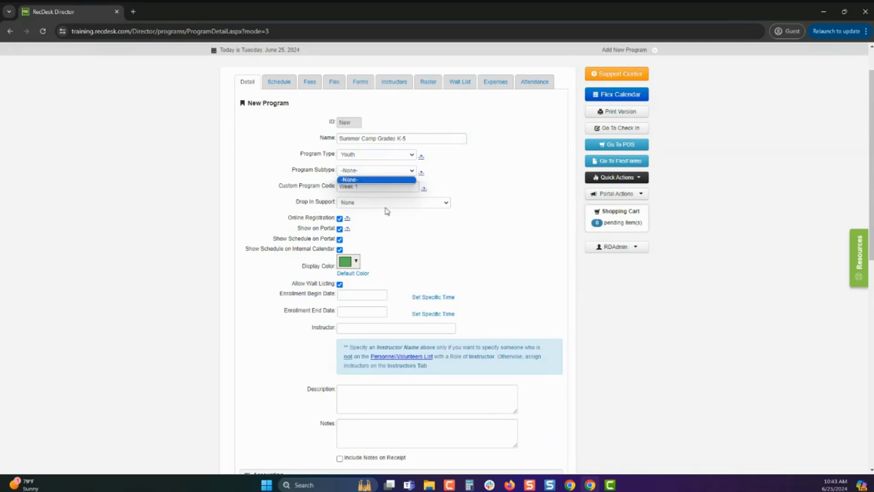
pyautogui.click(407, 223)
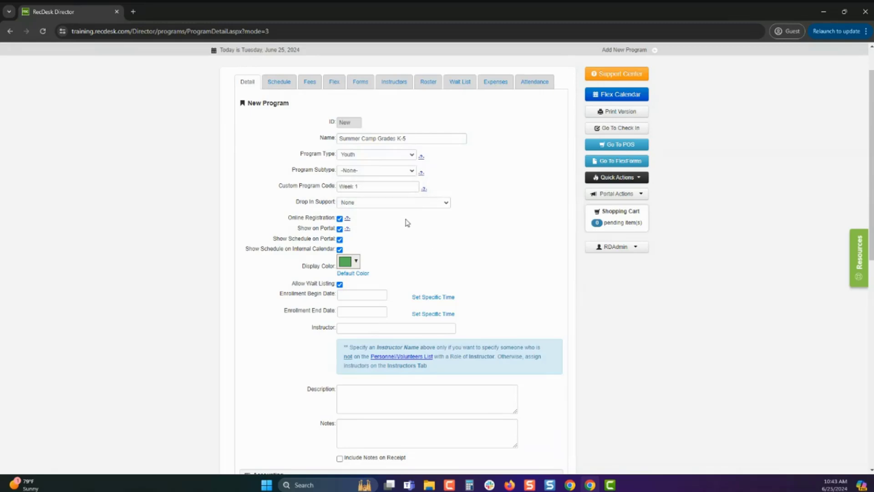
pyautogui.click(361, 205)
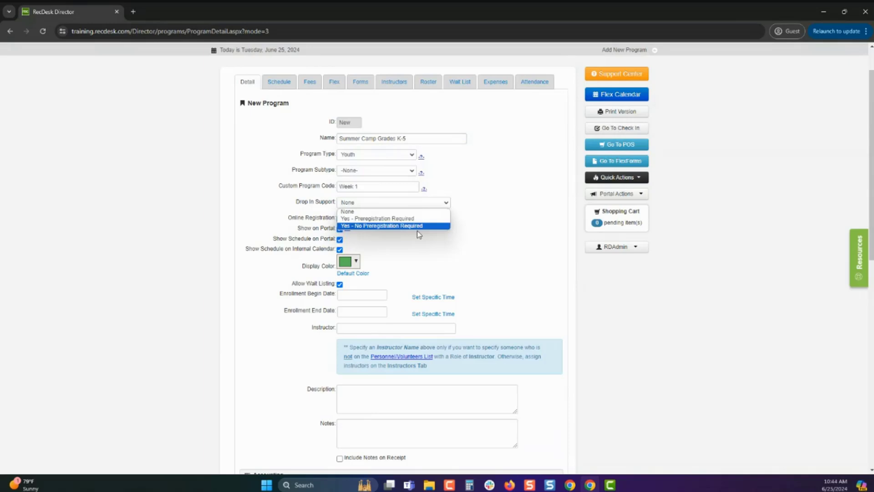
pyautogui.click(419, 241)
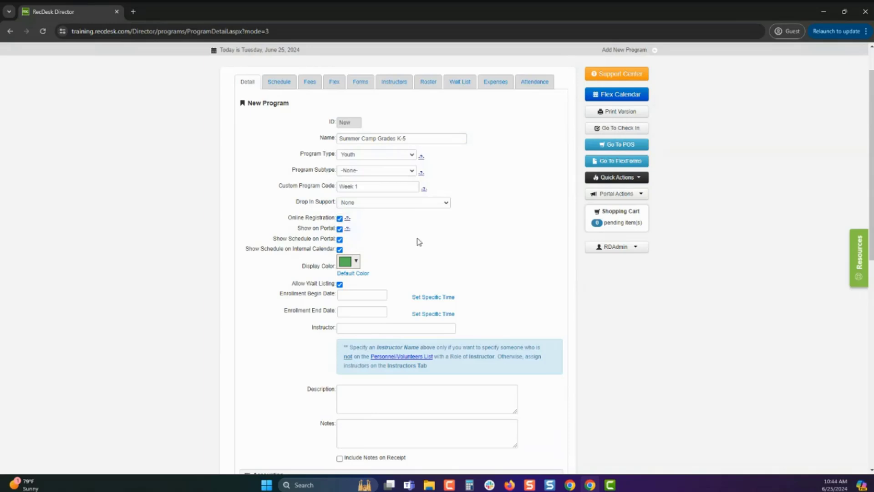
# Uncheck Online Registration, leaving the portal and internal calendar display options checked.
pyautogui.click(340, 219)
pyautogui.moveTo(320, 228); pyautogui.dragTo(332, 229)
pyautogui.click(329, 230)
# Change the program's display colour from green to dark purple (#351c75).
pyautogui.scroll(-1, 419, 251)
pyautogui.scroll(-1, 419, 251)
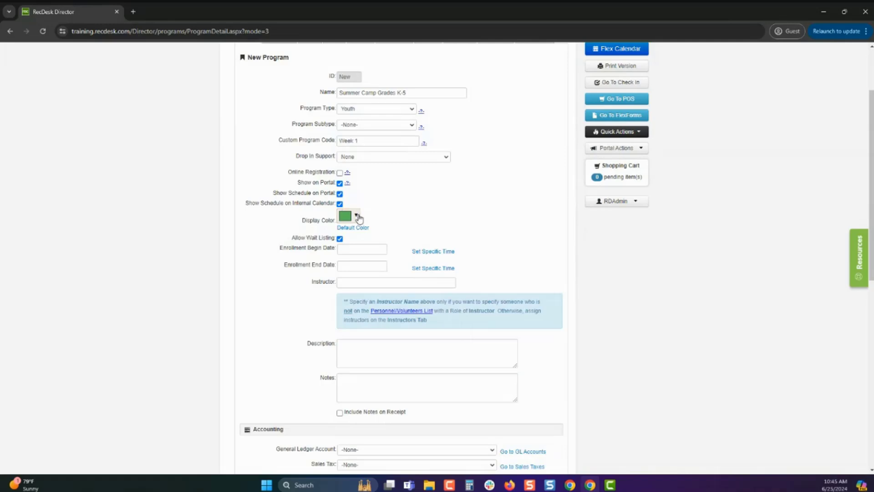
pyautogui.click(356, 216)
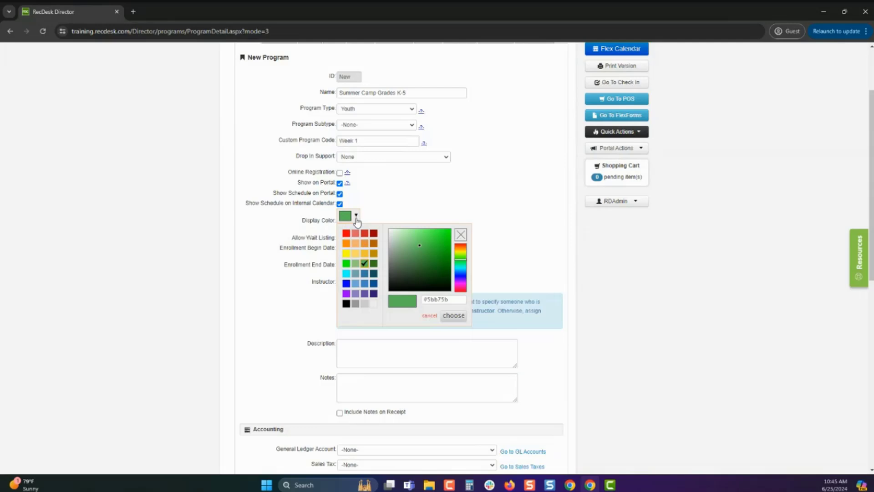
pyautogui.click(373, 293)
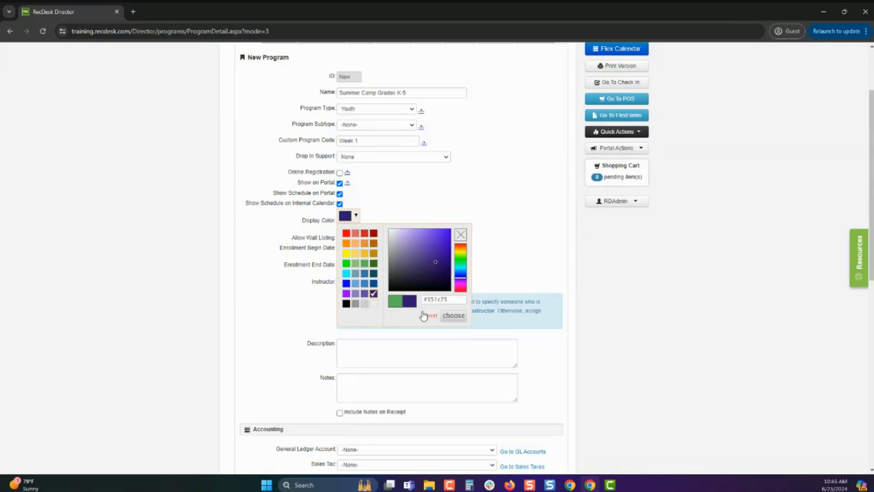
pyautogui.click(457, 318)
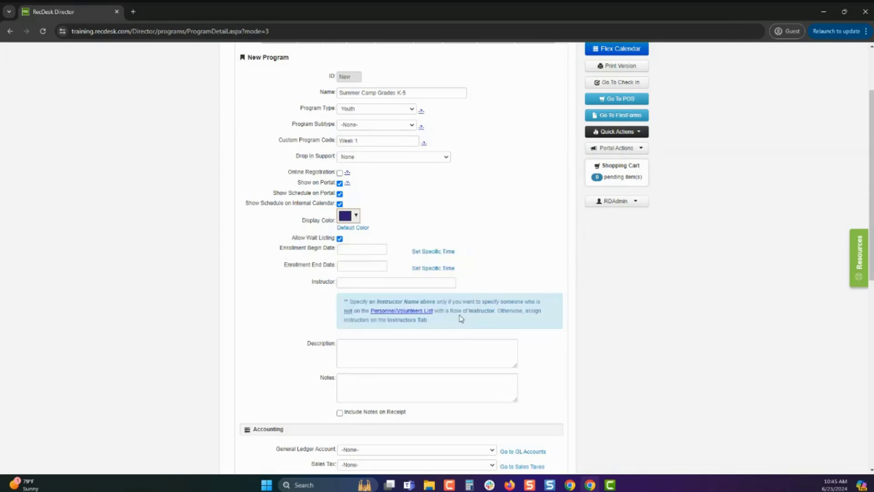
pyautogui.click(357, 216)
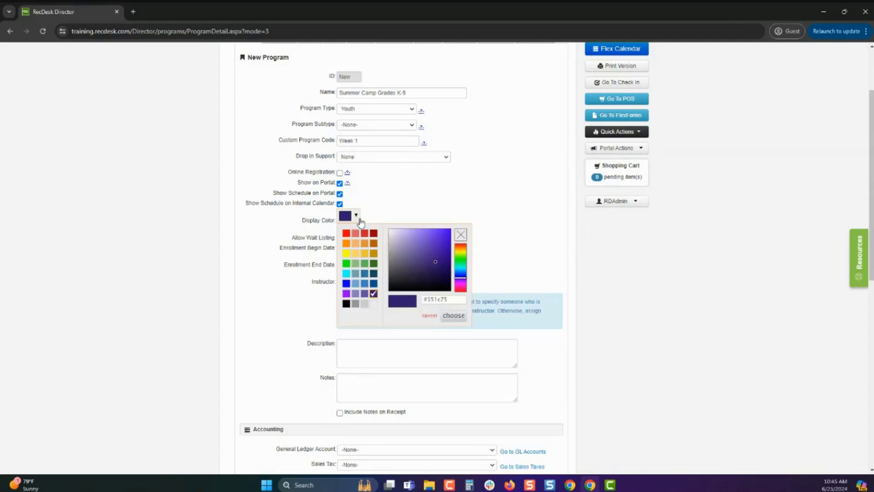
pyautogui.click(461, 235)
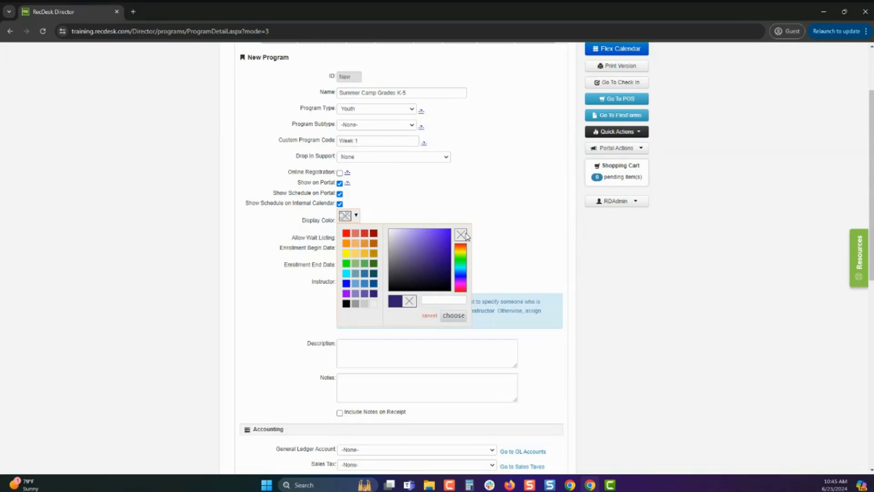
pyautogui.click(395, 303)
pyautogui.click(454, 316)
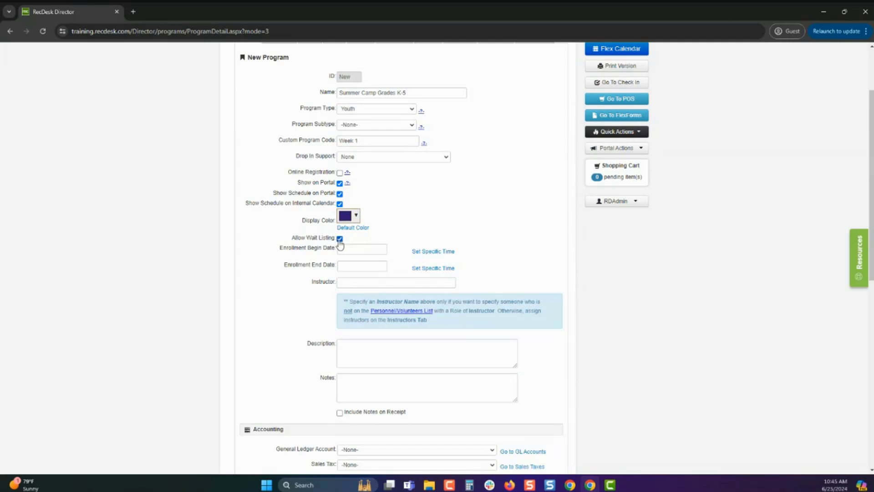
# Set the enrollment begin date to 06/25/2024 and the end date to 07/31/2024.
pyautogui.scroll(-1, 420, 236)
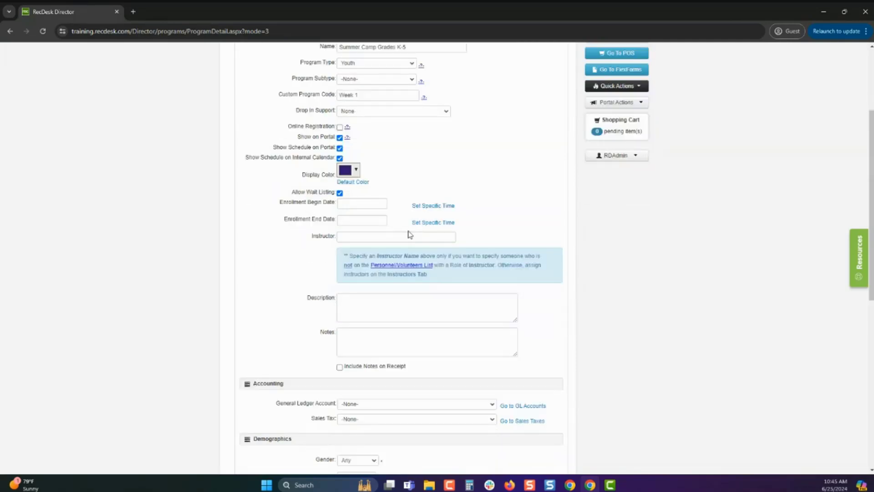
pyautogui.scroll(-2, 400, 233)
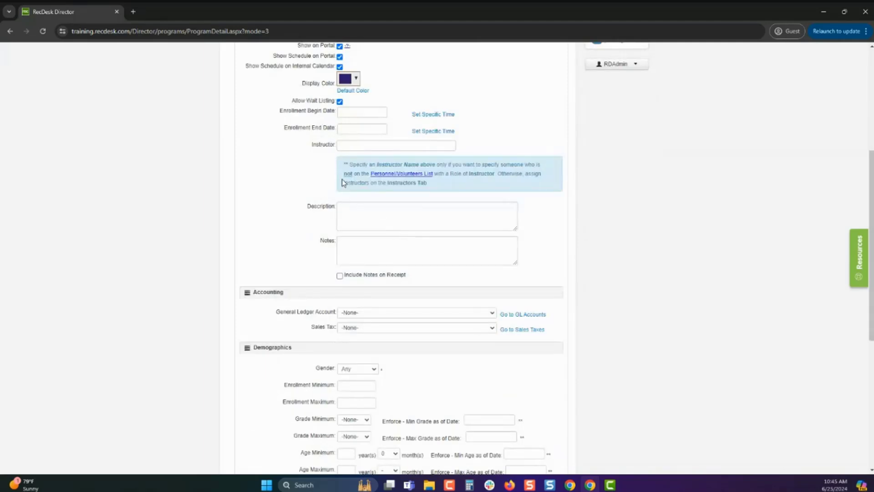
pyautogui.click(348, 113)
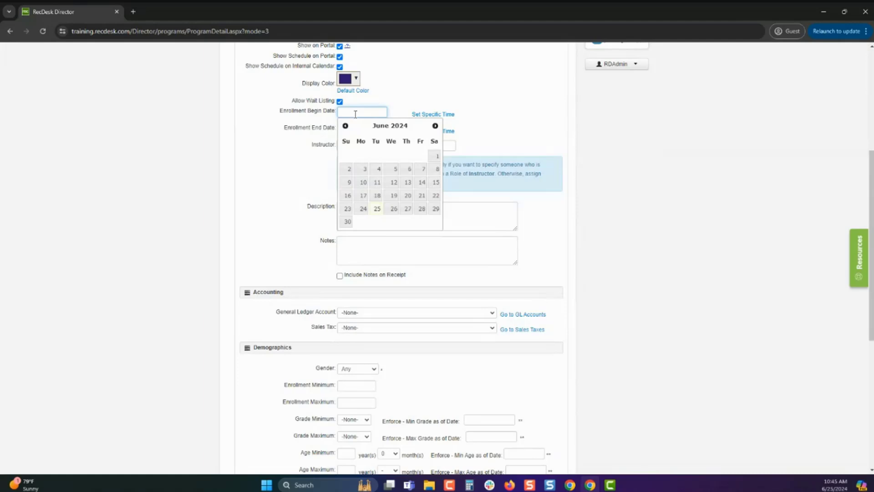
pyautogui.click(377, 210)
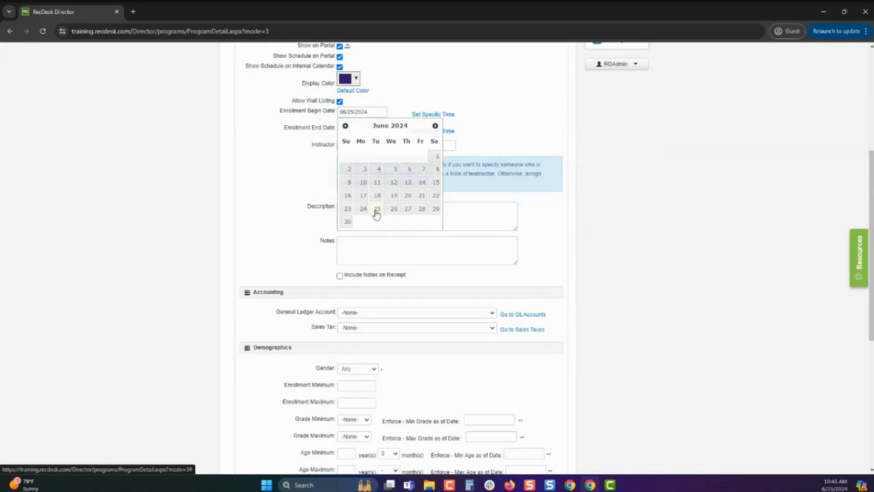
pyautogui.click(358, 130)
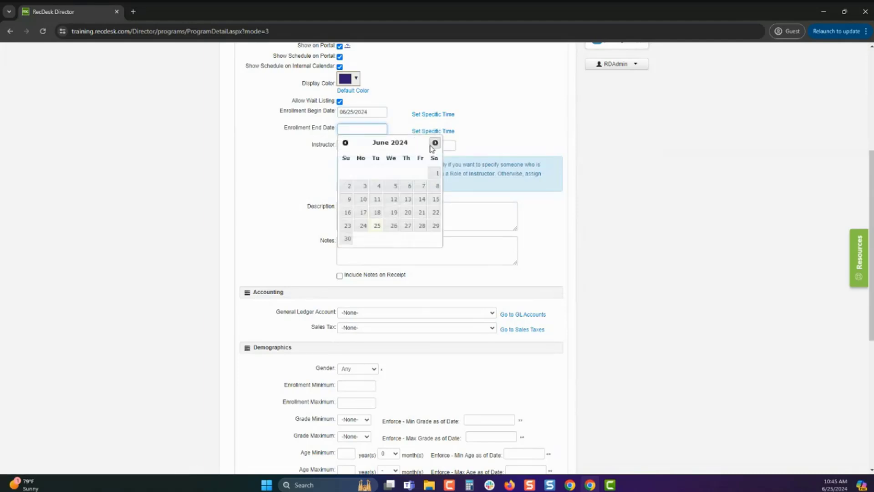
pyautogui.click(435, 143)
pyautogui.click(394, 225)
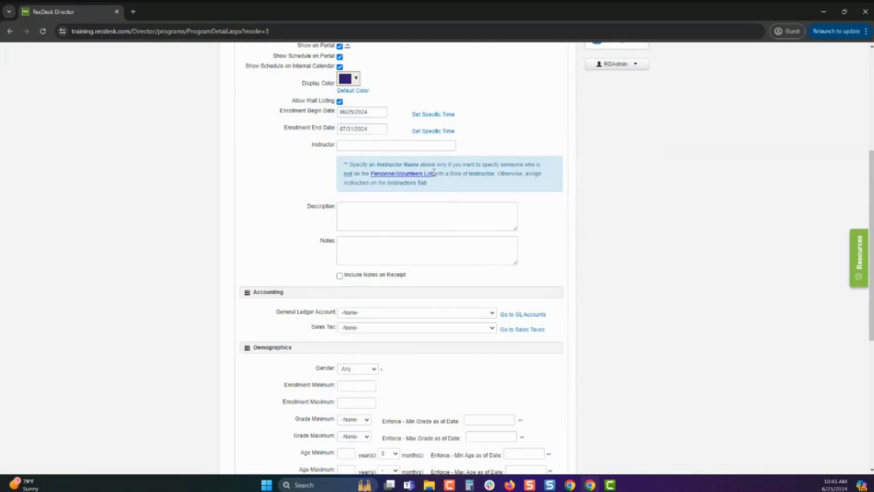
# Give the enrollment begin date a specific start time of 9 AM.
pyautogui.click(449, 115)
pyautogui.click(434, 113)
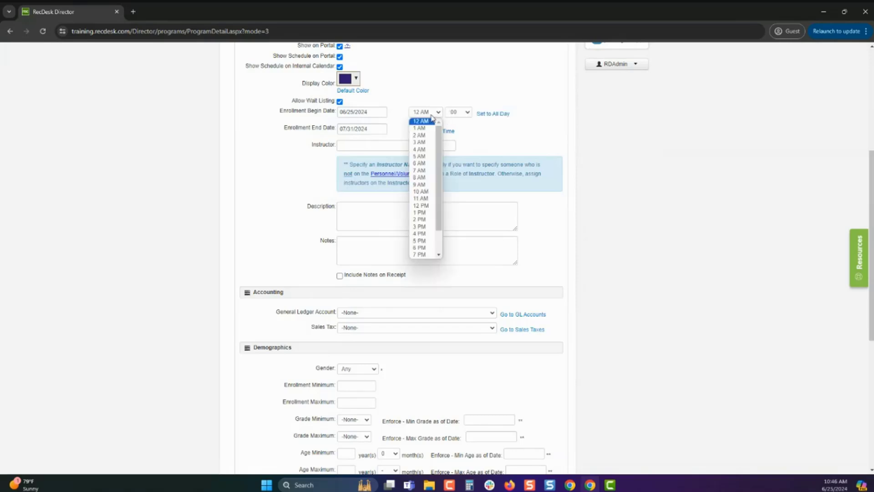
pyautogui.click(426, 185)
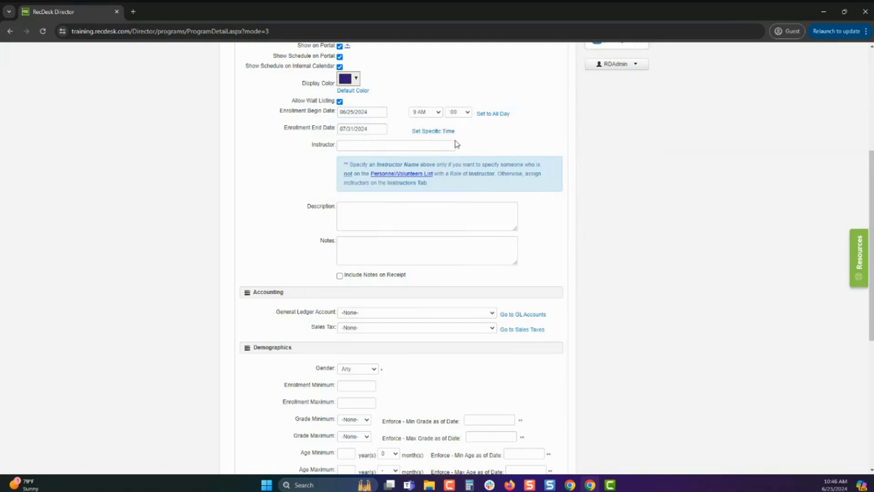
pyautogui.scroll(-2, 474, 187)
# Turn on Include Notes on Receipt, leaving Description and Notes empty.
pyautogui.click(369, 117)
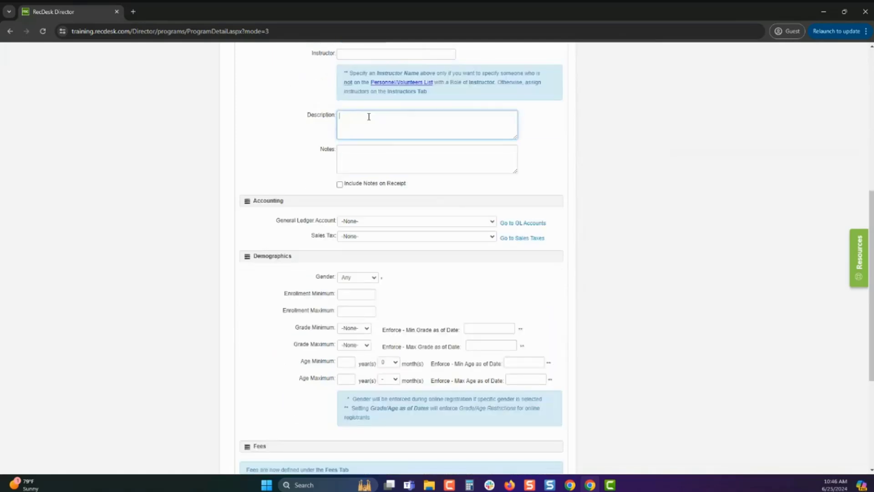
pyautogui.click(377, 161)
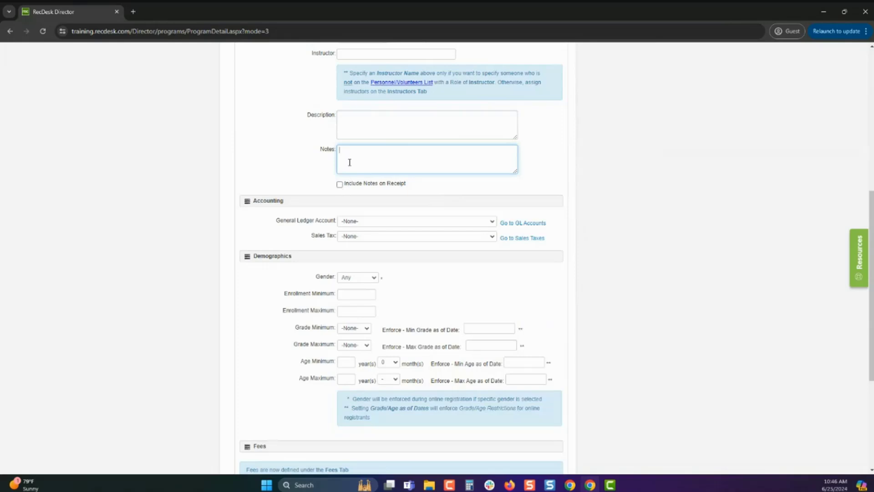
pyautogui.click(395, 188)
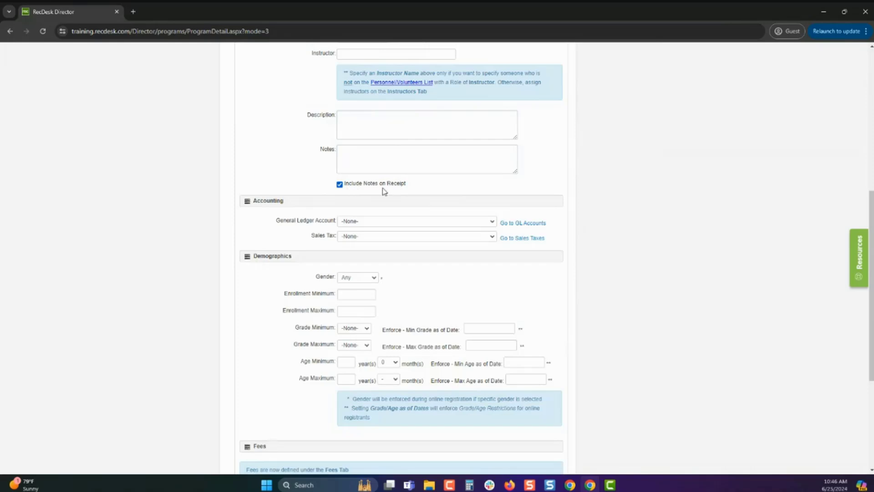
pyautogui.click(383, 156)
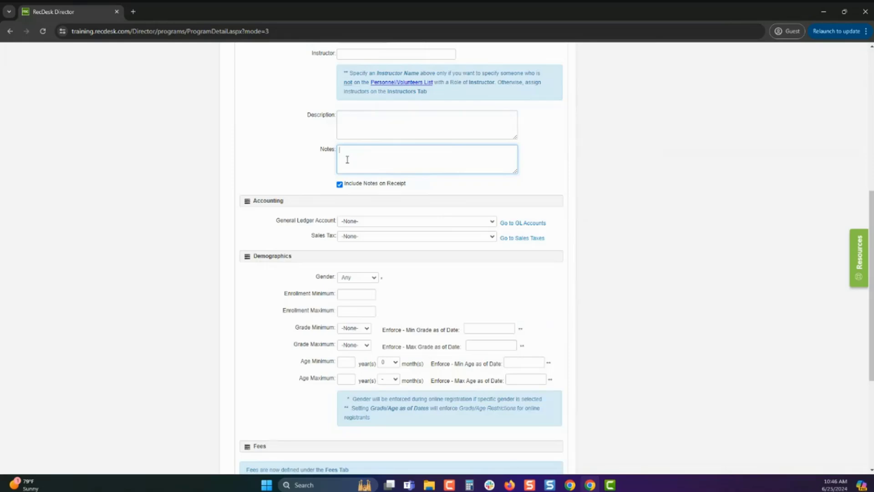
pyautogui.click(400, 222)
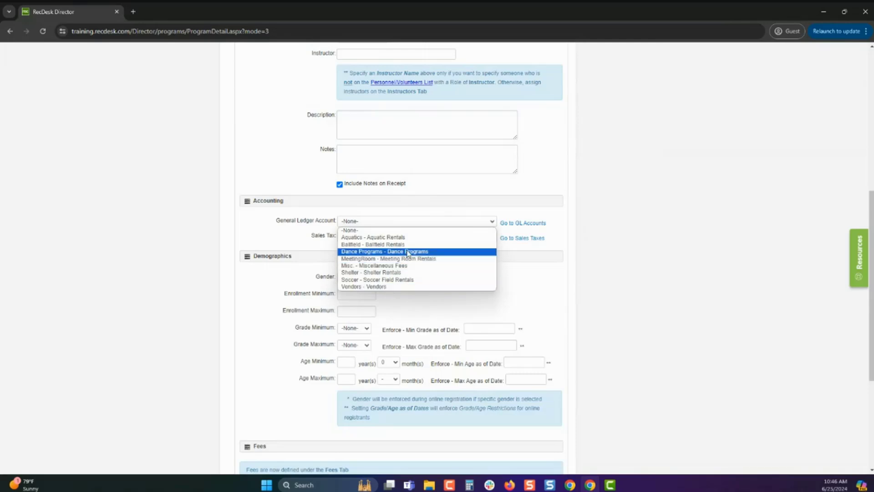
# Choose 'Dance Programs - Dance Programs' as the general ledger account and keep Sales Tax at None.
pyautogui.click(408, 254)
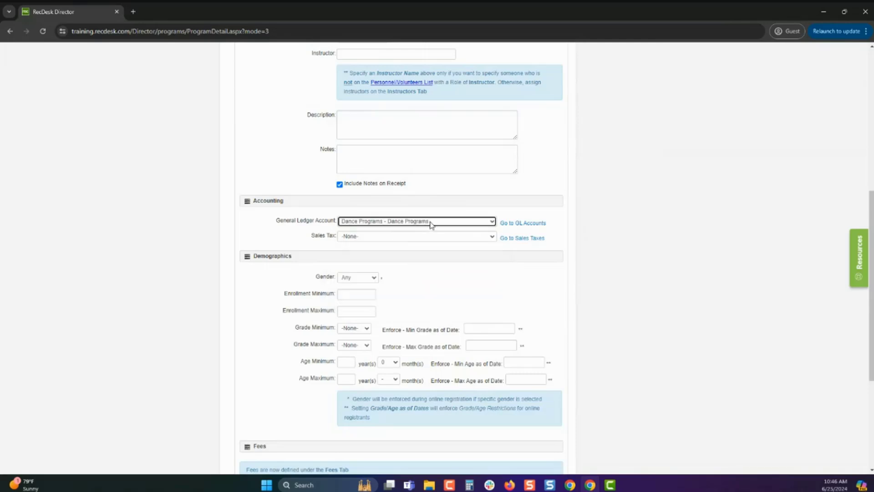
pyautogui.click(369, 240)
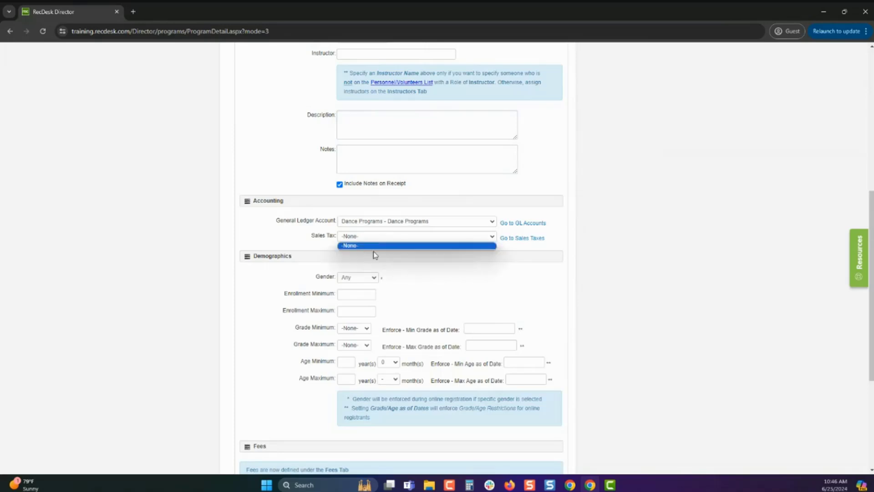
pyautogui.click(392, 256)
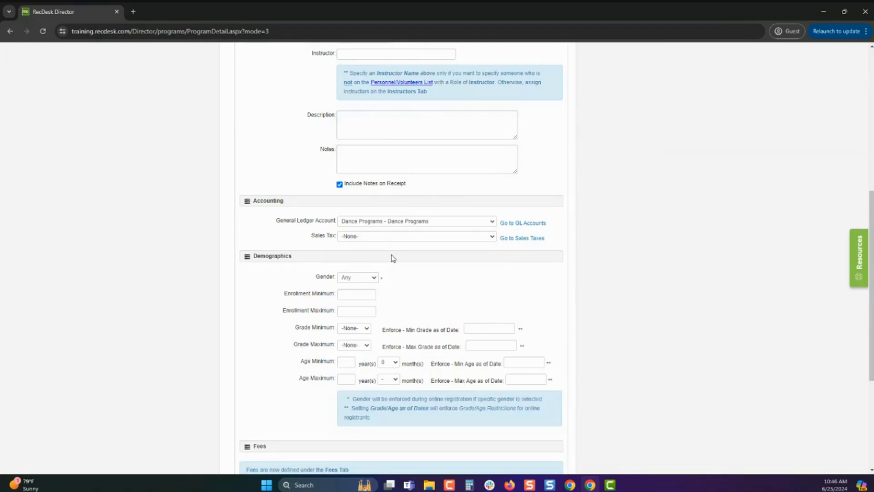
# Leave the program open to any gender and set Enrollment Maximum to 10.
pyautogui.scroll(-2, 419, 250)
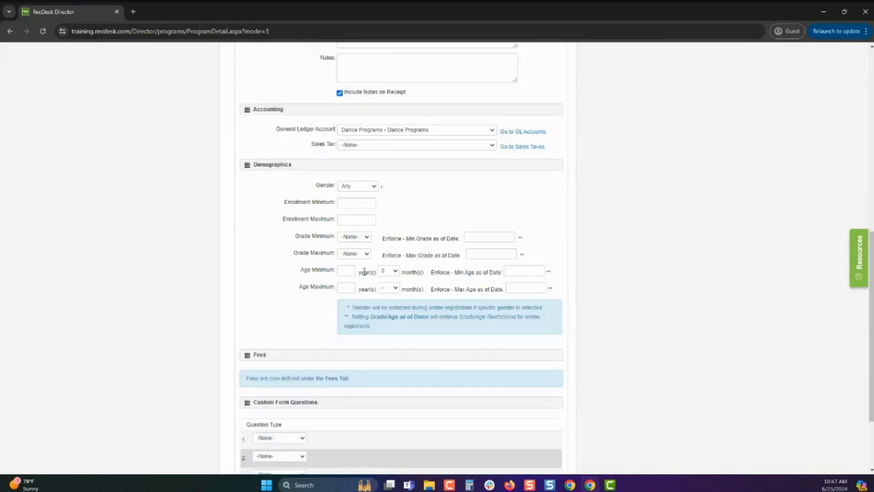
pyautogui.click(365, 187)
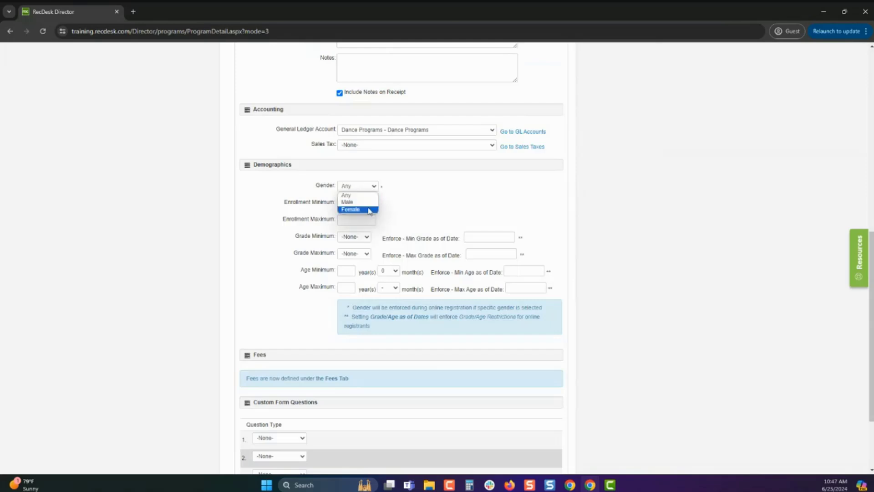
pyautogui.click(395, 199)
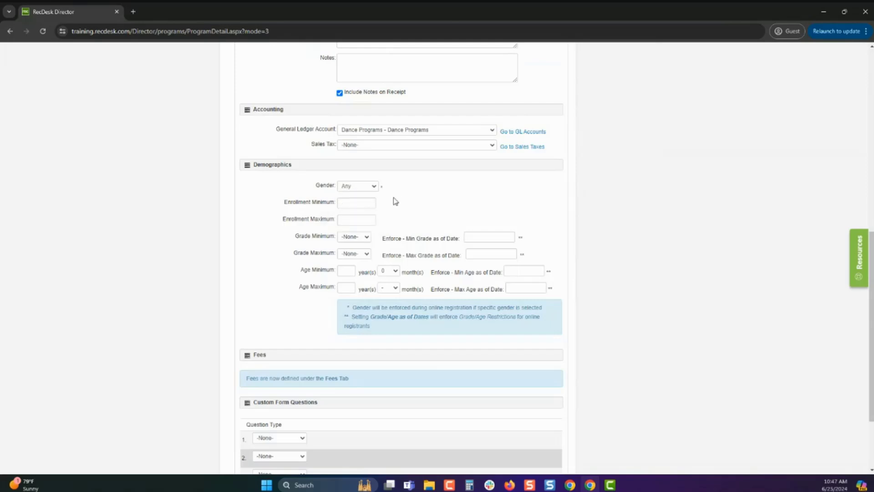
pyautogui.click(367, 220)
pyautogui.write('10')
pyautogui.click(430, 215)
# Restrict grades to K through 5th, both enforced as of 06/30/2024.
pyautogui.click(362, 237)
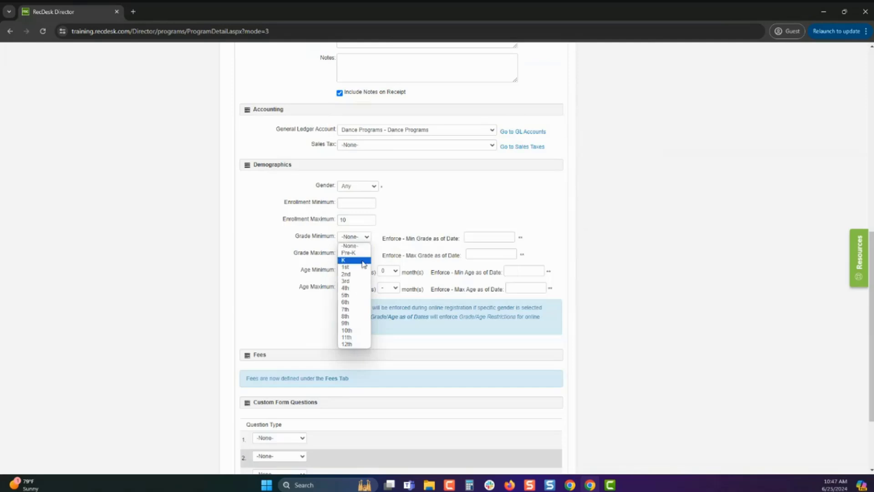
pyautogui.click(363, 260)
pyautogui.click(364, 254)
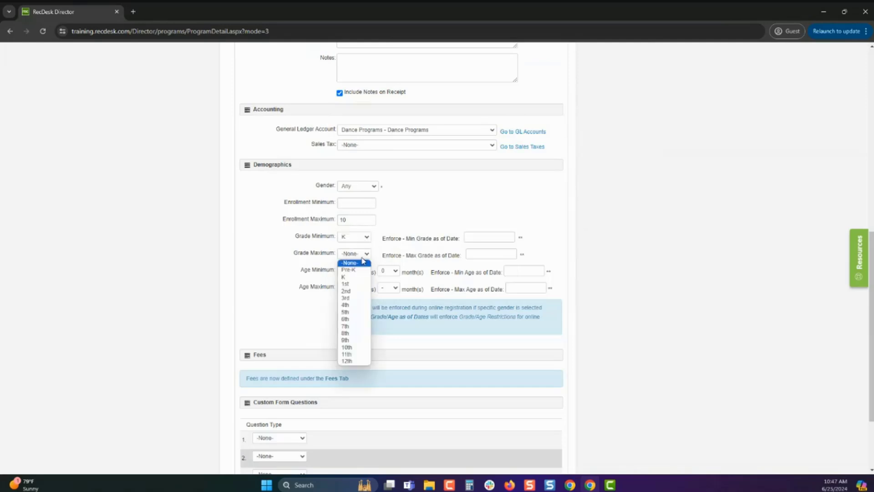
pyautogui.click(358, 312)
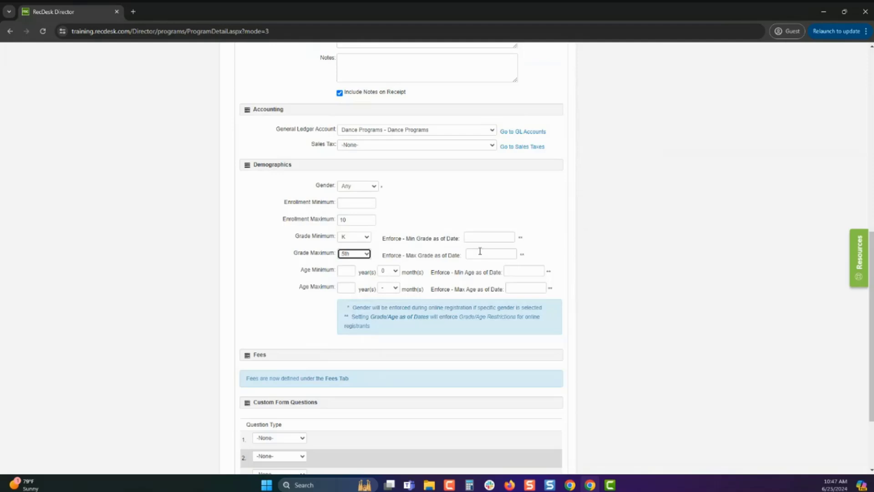
pyautogui.click(488, 235)
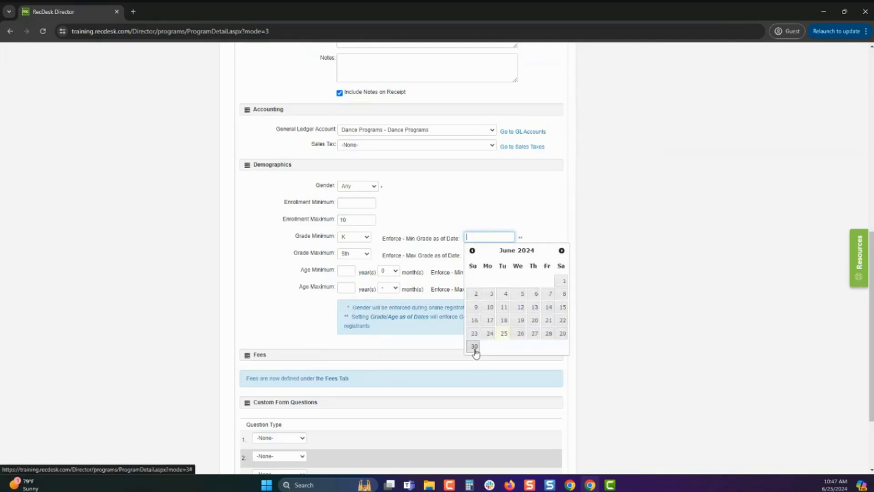
pyautogui.click(474, 346)
pyautogui.click(484, 254)
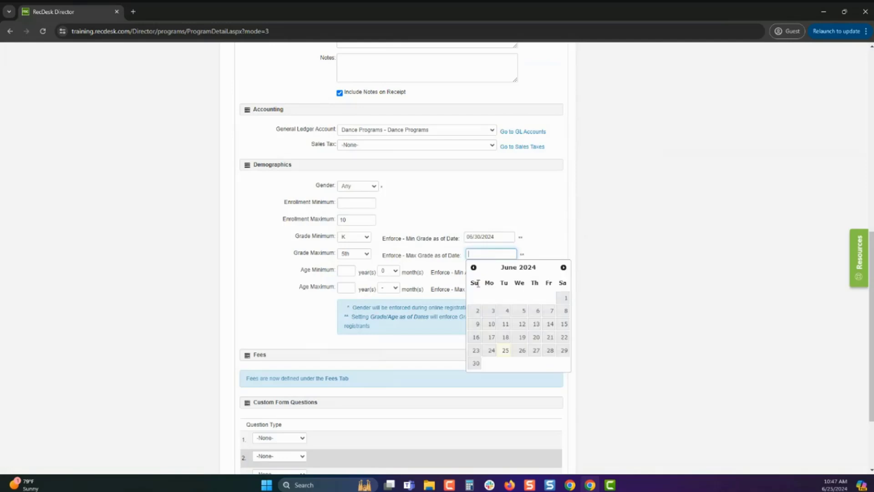
pyautogui.click(474, 364)
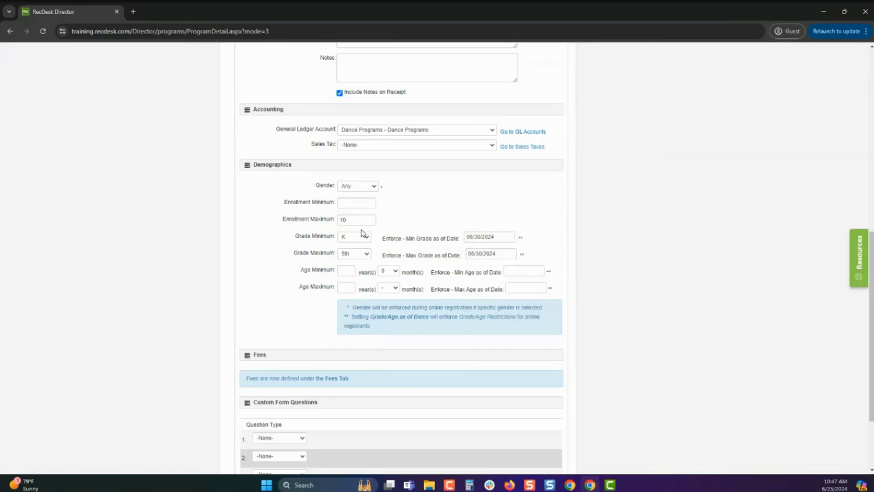
# Set age limits of 5 to 11 years, months at 0, both enforced as of 06/30/2024.
pyautogui.click(351, 271)
pyautogui.write('5')
pyautogui.click(352, 289)
pyautogui.write('11')
pyautogui.click(394, 271)
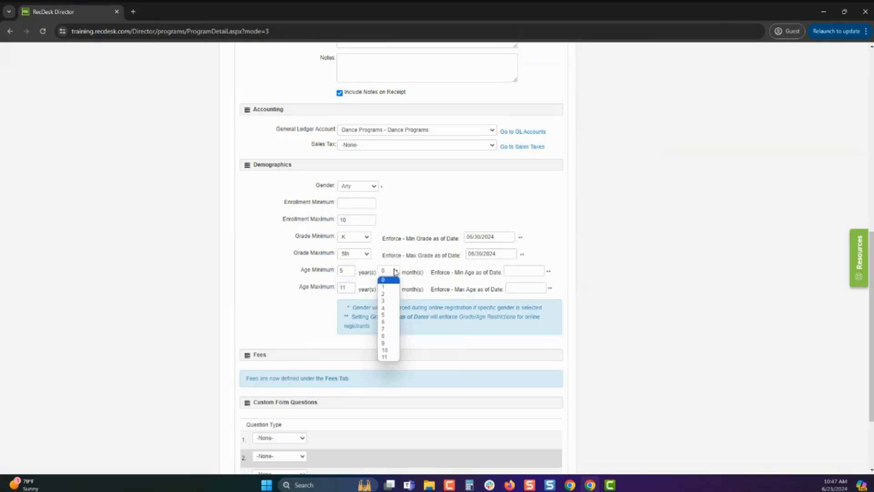
pyautogui.click(438, 299)
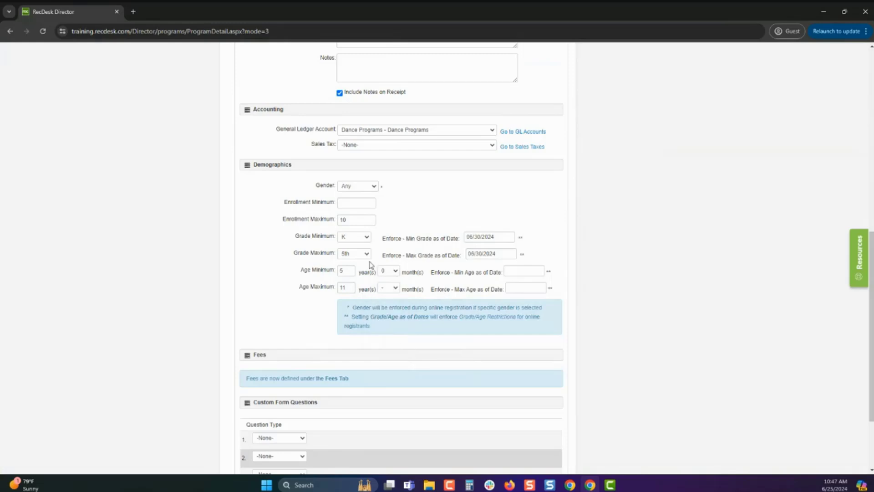
pyautogui.click(519, 270)
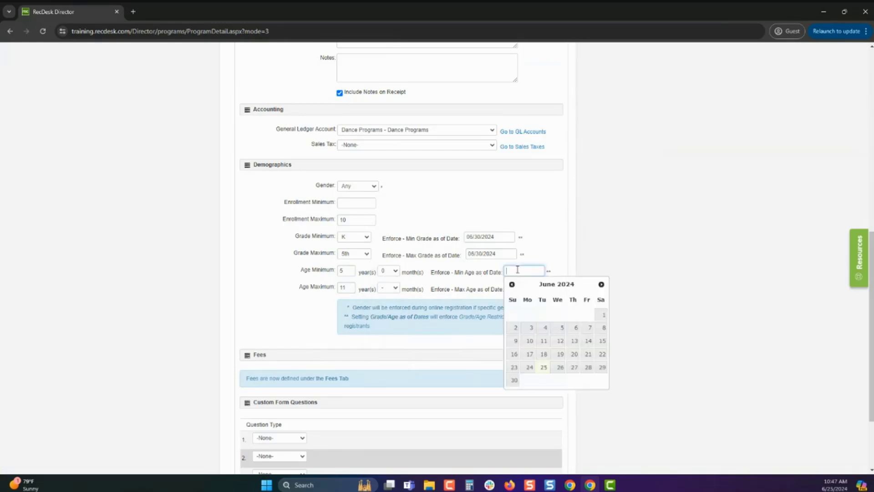
pyautogui.click(515, 379)
pyautogui.click(518, 291)
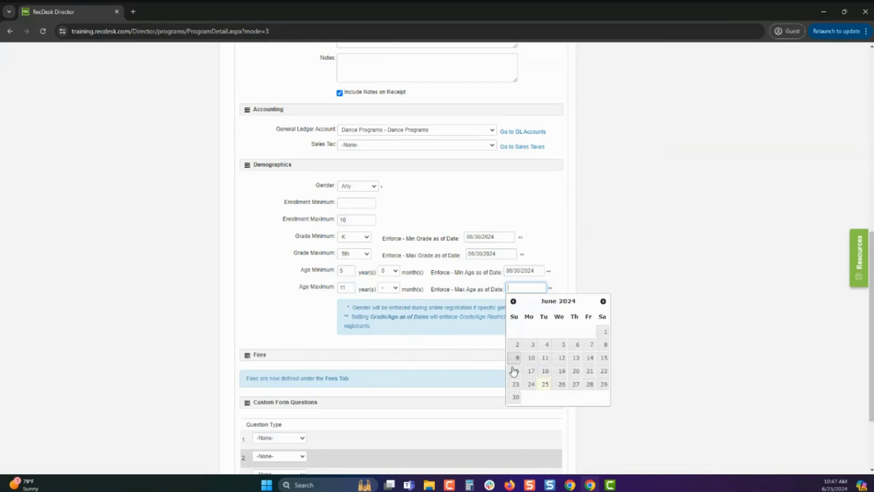
pyautogui.click(514, 398)
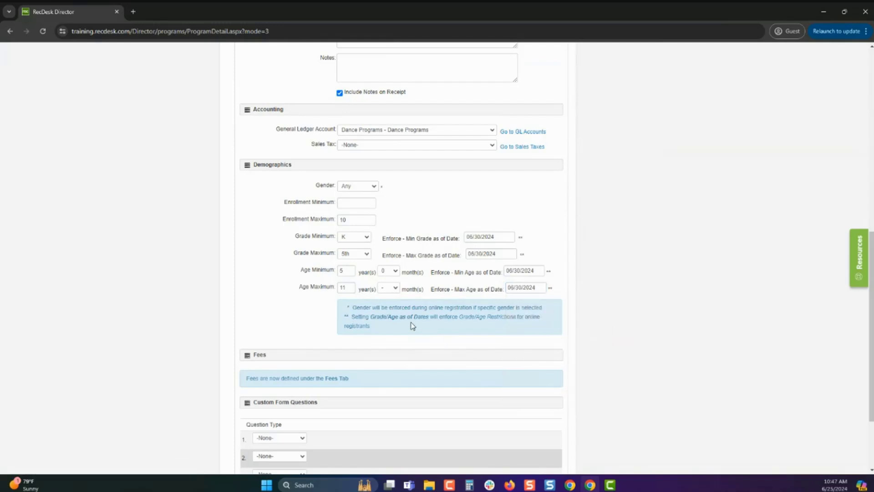
pyautogui.scroll(-2, 385, 319)
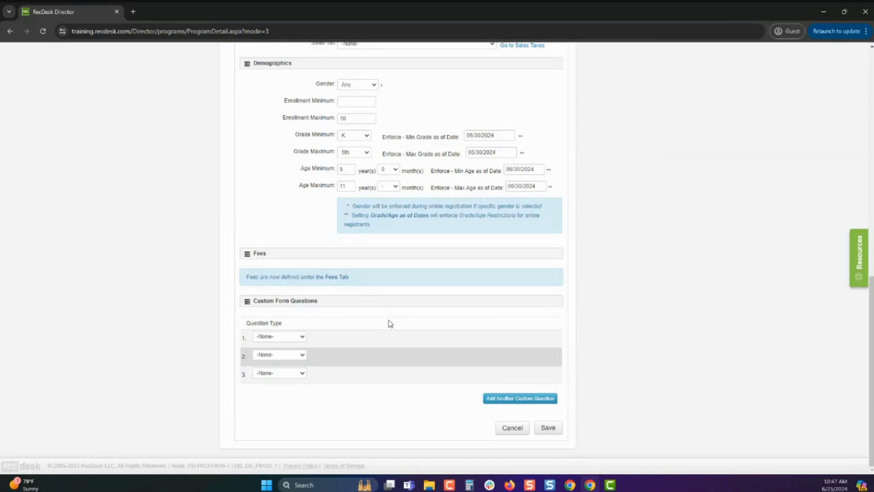
# Make custom question 1 a Drop Down List labelled 'Tshirt Sizes' with values S;M;L;XL.
pyautogui.click(291, 337)
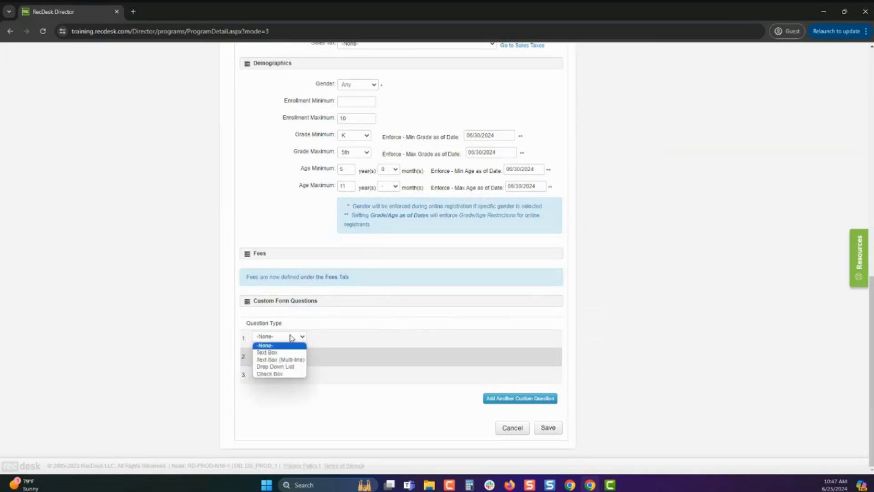
pyautogui.click(287, 367)
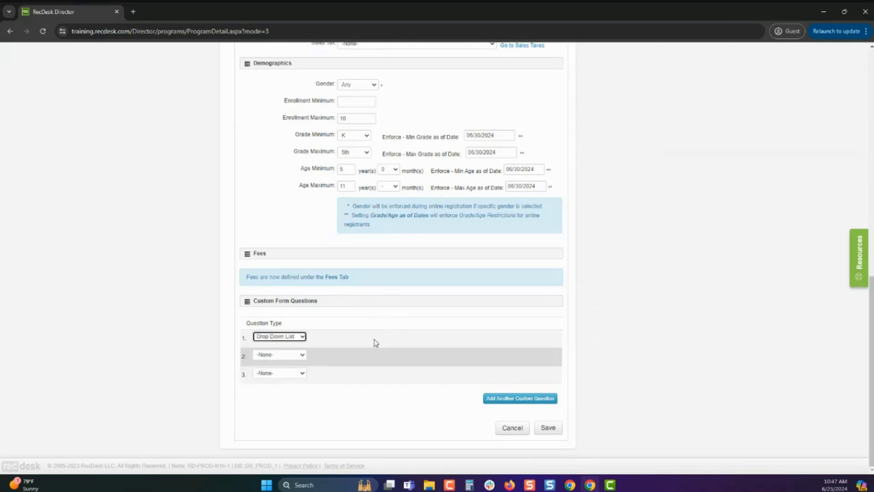
pyautogui.click(441, 339)
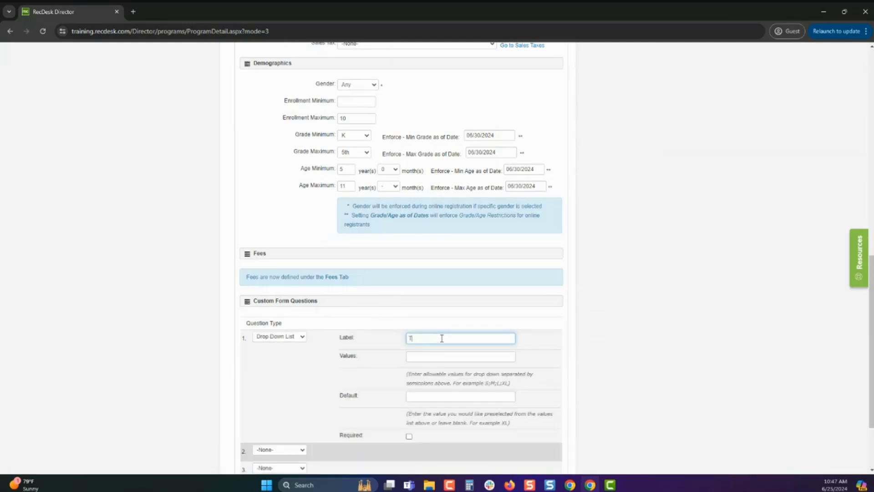
pyautogui.write('Tshirt Sizes')
pyautogui.press('Tab')
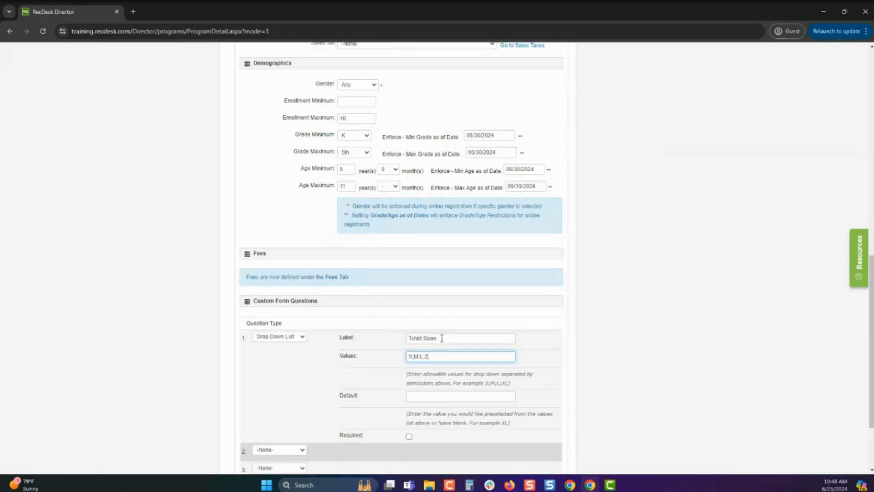
pyautogui.write('S;M;L;XL')
# Keep the Drop Down List type, mark Tshirt Sizes required, and start entering default L.
pyautogui.click(296, 337)
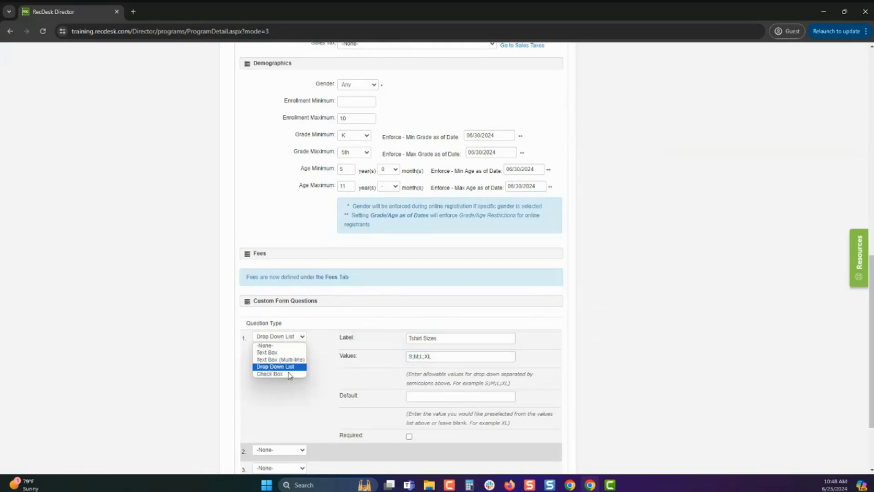
pyautogui.click(380, 384)
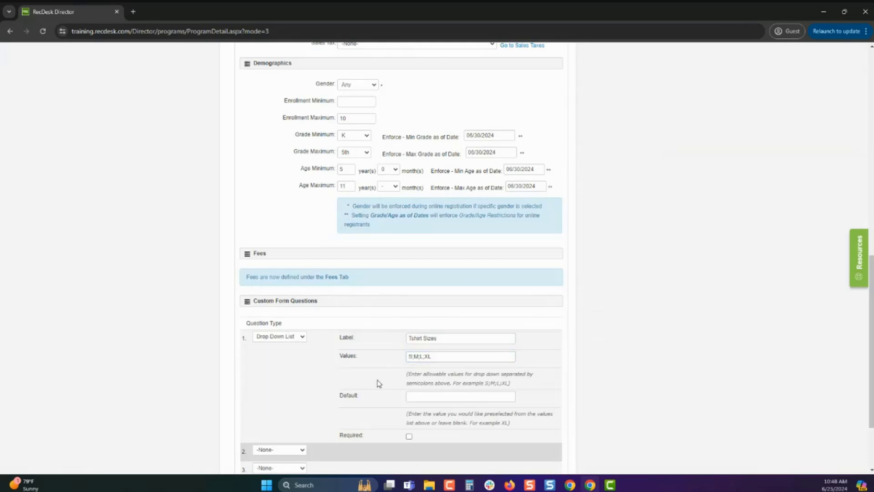
pyautogui.click(409, 436)
pyautogui.click(417, 396)
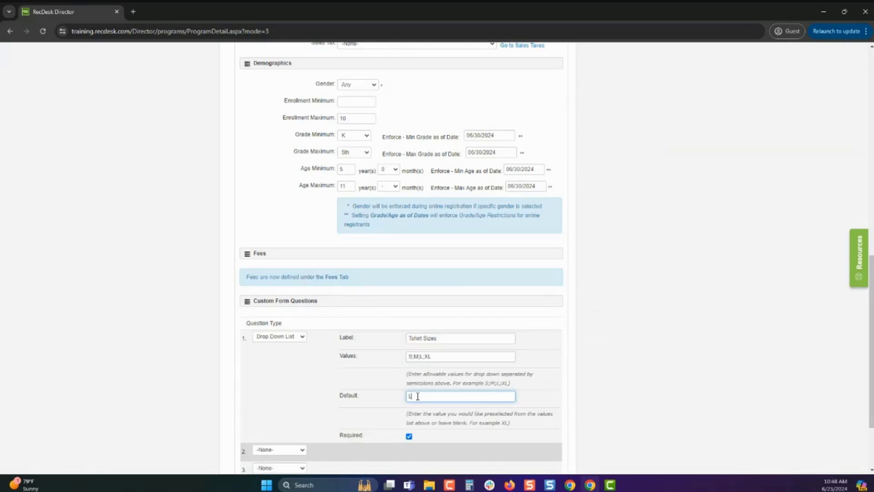
# Save the completed 'Summer Camp Grades K-5' program form with Tshirt Sizes defaulting to L.
pyautogui.scroll(-1, 417, 397)
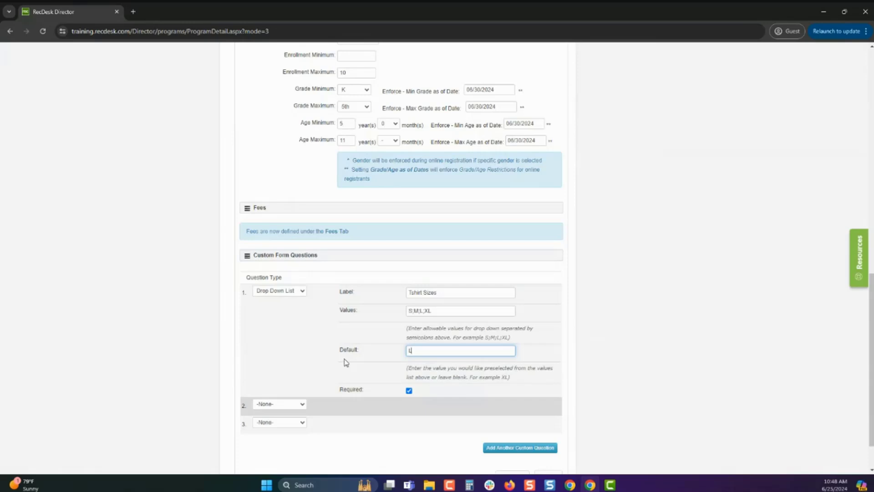
pyautogui.scroll(-1, 346, 362)
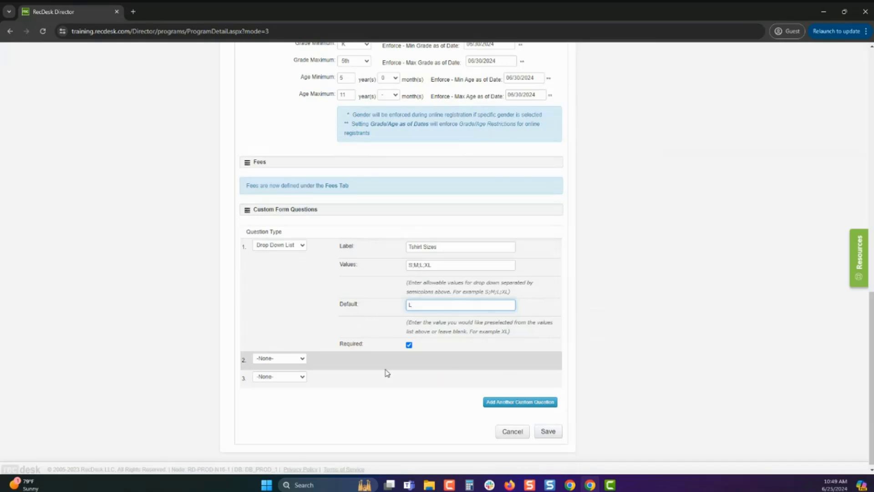
pyautogui.click(545, 434)
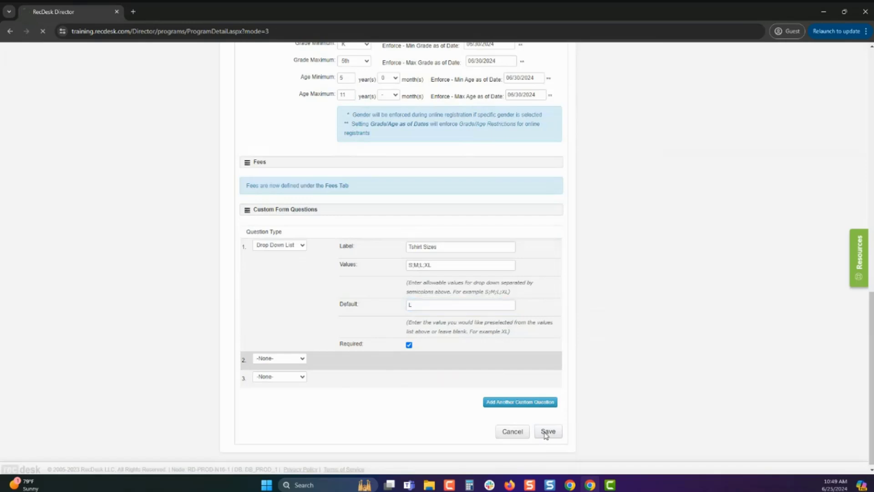